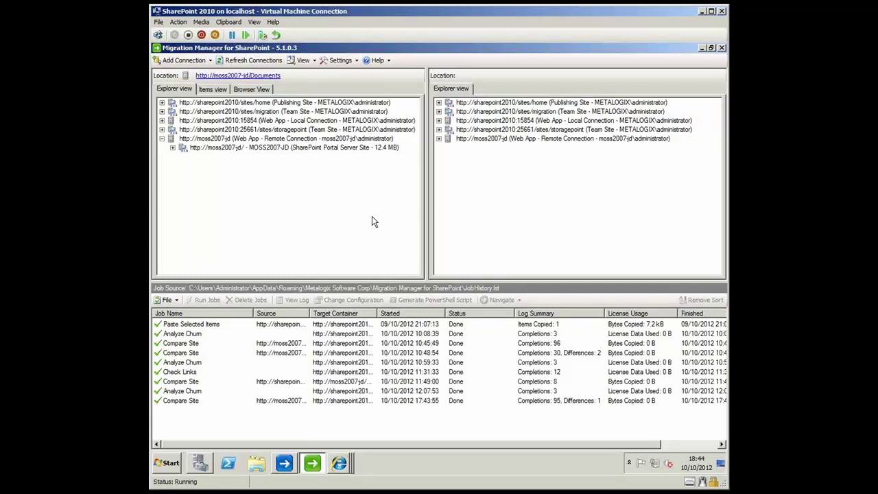
# Examine the connection types available for a new SharePoint connection and leave without adding one.
pyautogui.click(184, 61)
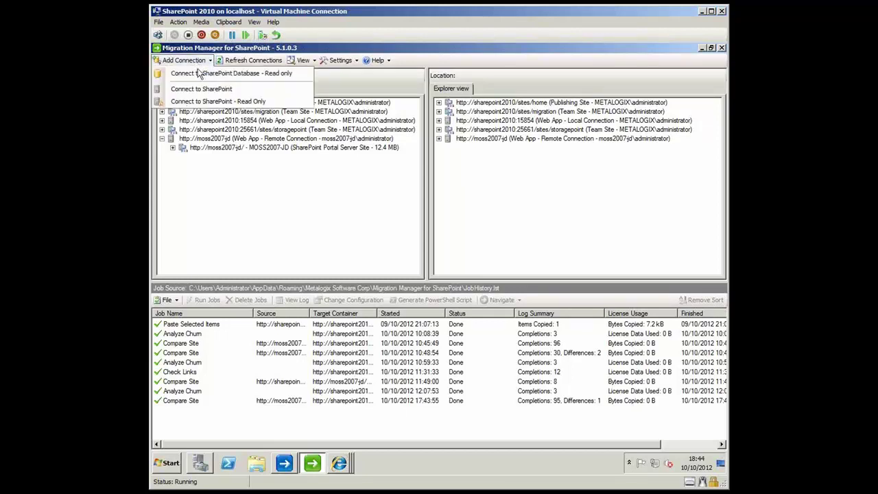
pyautogui.click(205, 89)
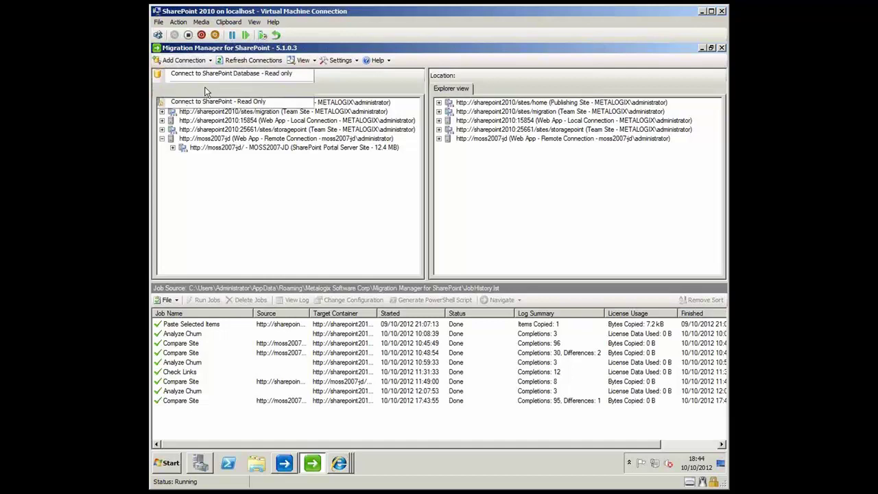
pyautogui.click(601, 215)
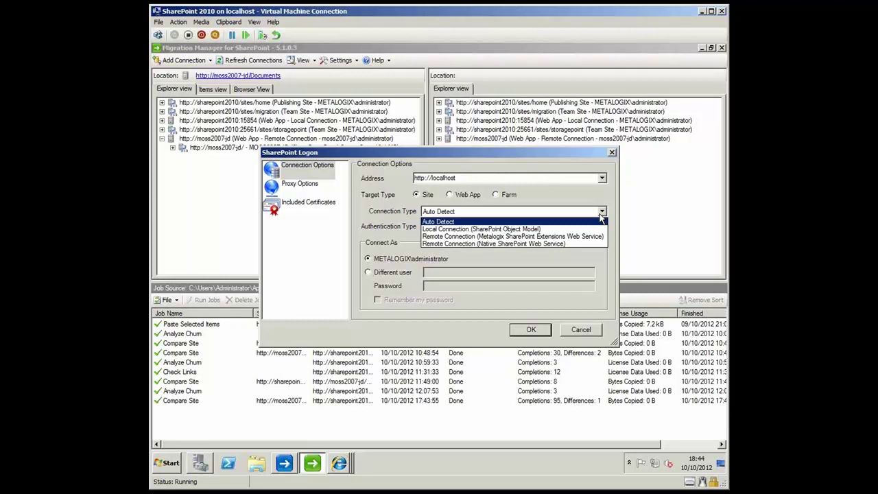
pyautogui.click(586, 331)
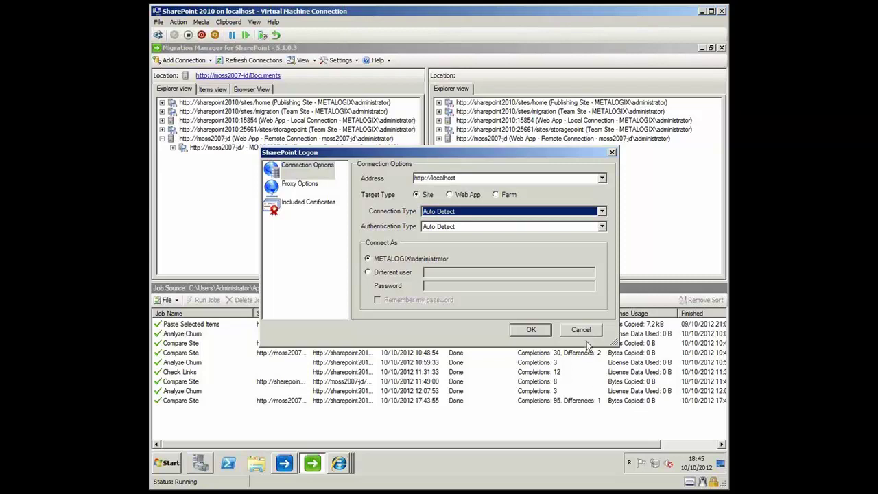
pyautogui.click(581, 331)
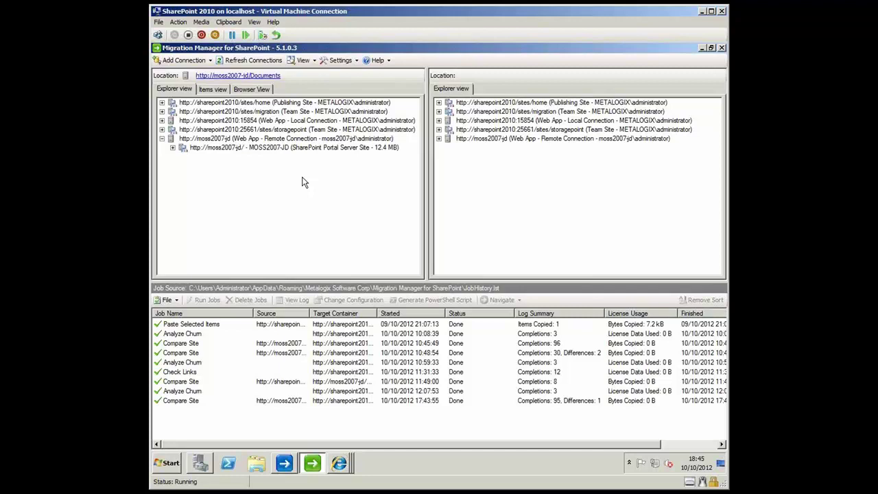
# Set up a recursive search of the moss2007-jd portal site for sites modified after 10/10/2010, and close it without running.
pyautogui.rightClick(278, 152)
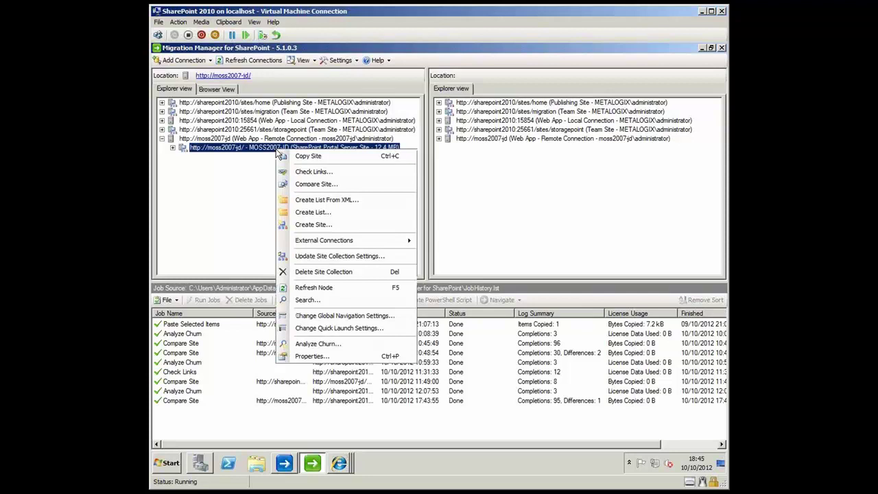
pyautogui.click(324, 302)
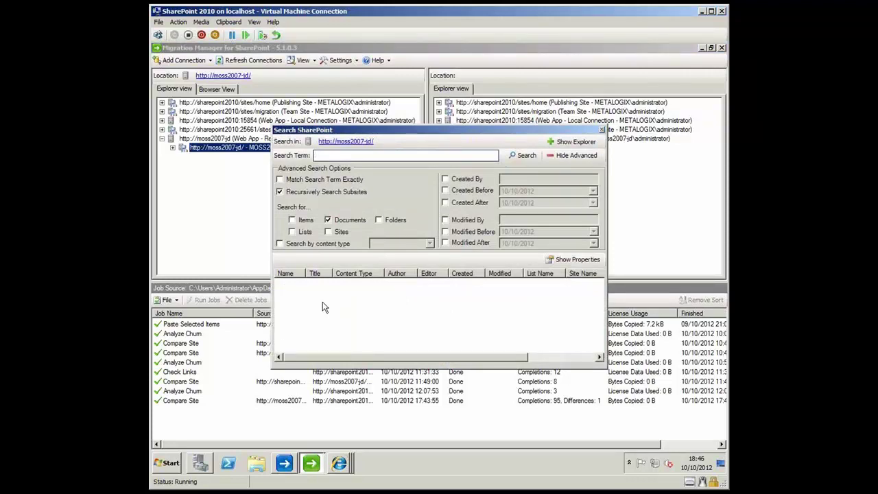
pyautogui.click(327, 231)
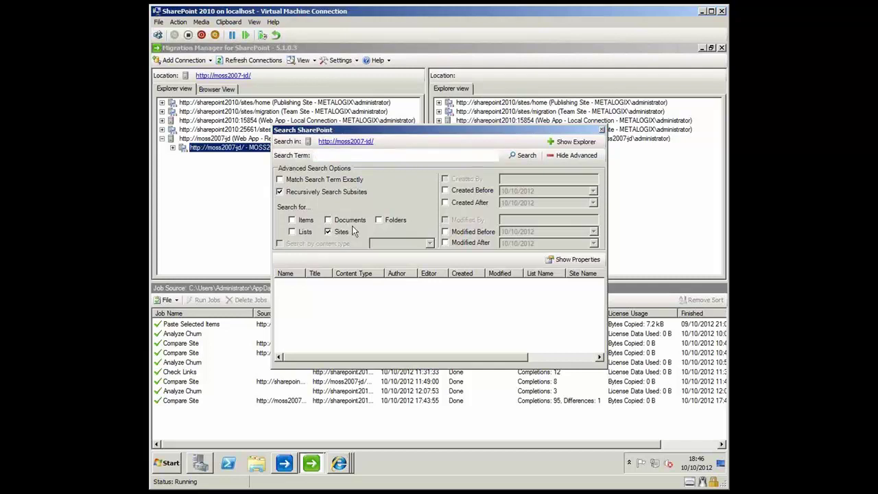
pyautogui.click(446, 243)
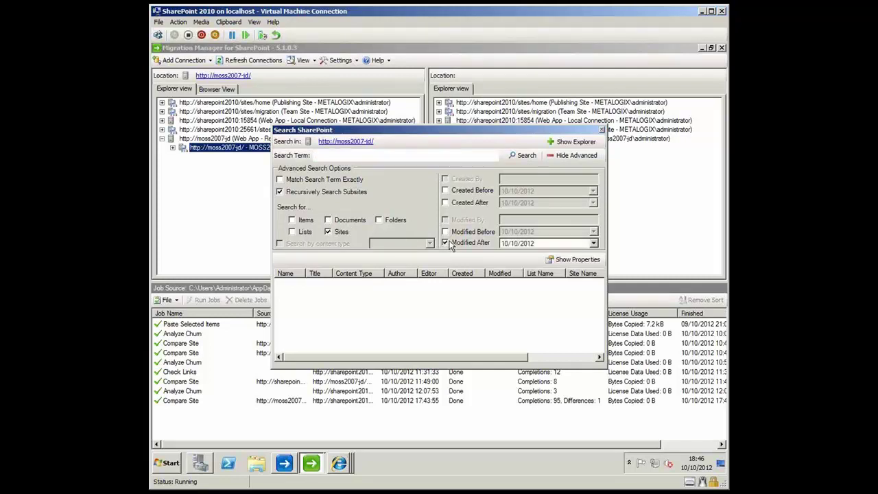
pyautogui.click(593, 244)
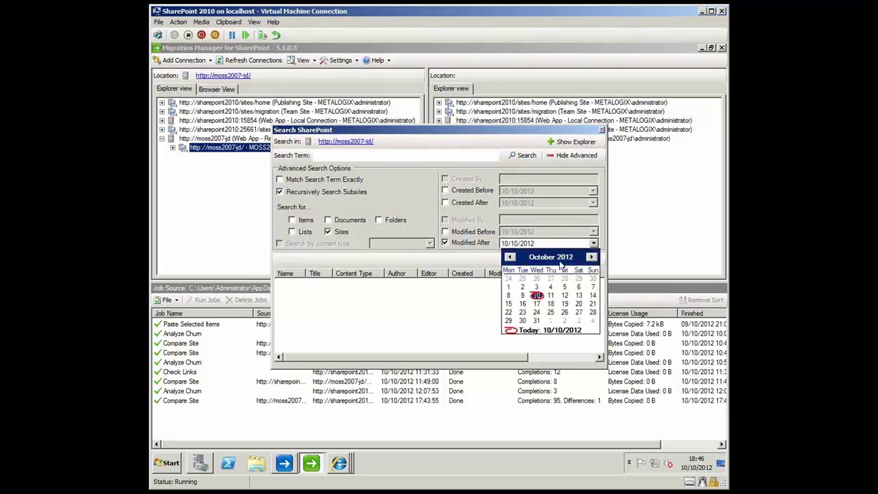
pyautogui.click(567, 256)
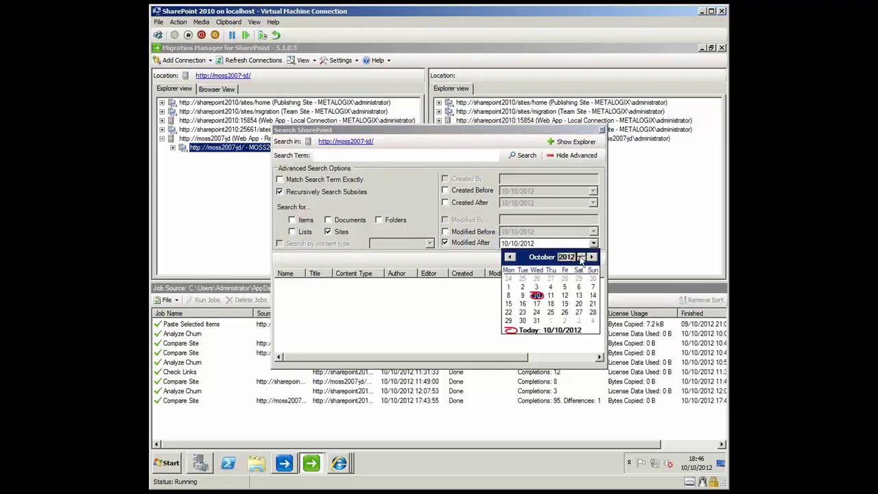
pyautogui.click(581, 259)
pyautogui.click(581, 259)
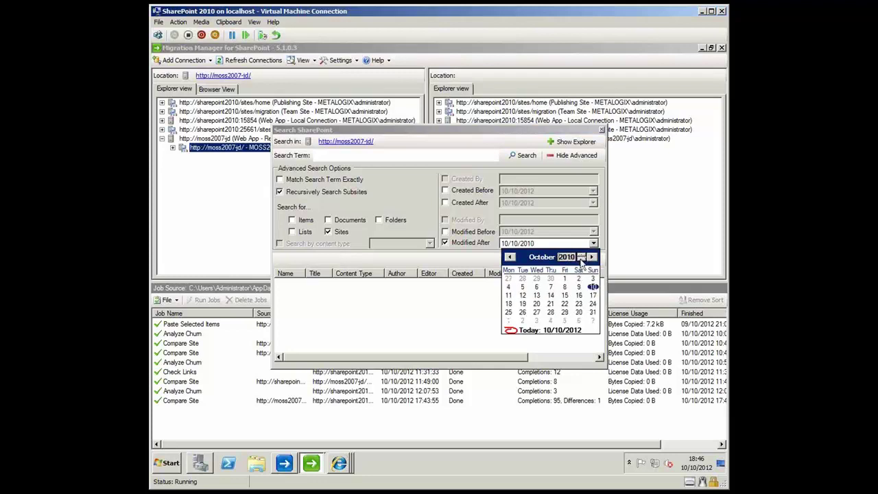
pyautogui.click(480, 227)
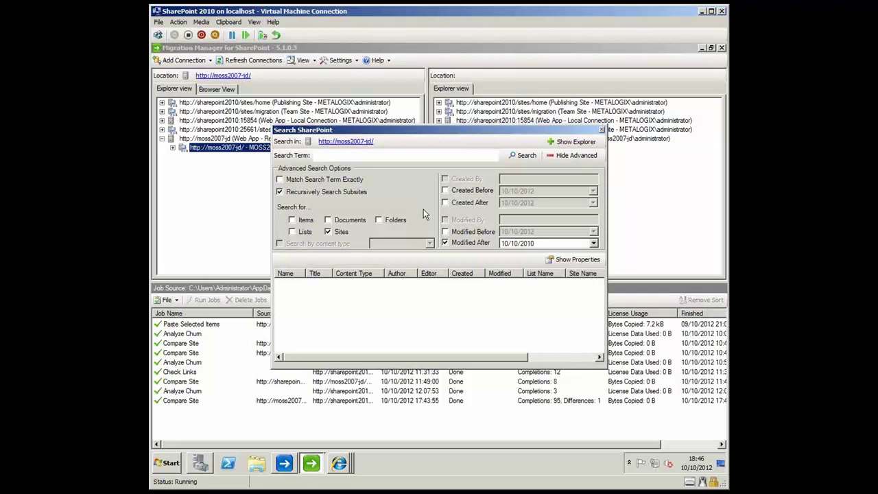
pyautogui.click(602, 131)
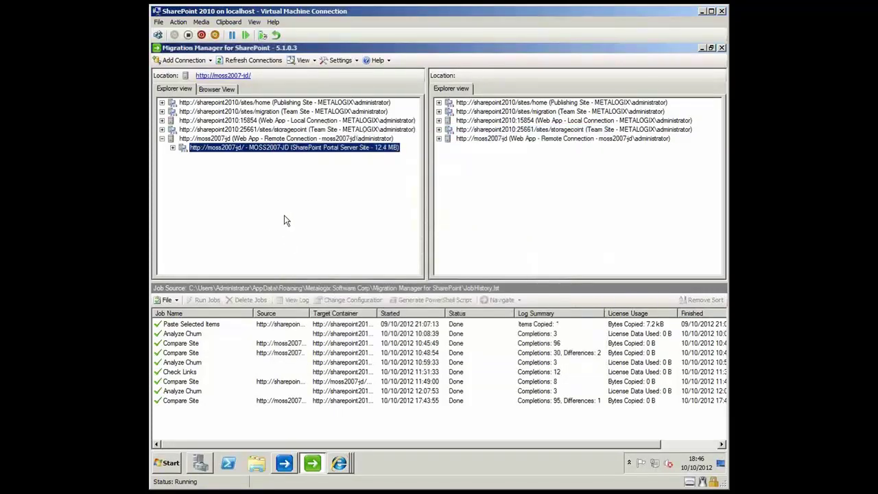
# Set up a comparison of the moss2007-jd site with sharepoint2010:15854/sites/Librarian including Compare Metadata, and cancel it.
pyautogui.rightClick(274, 151)
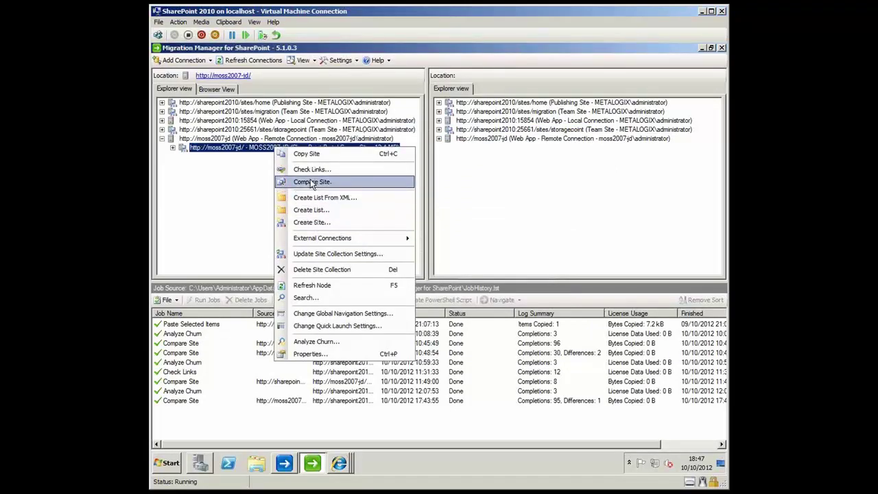
pyautogui.click(313, 182)
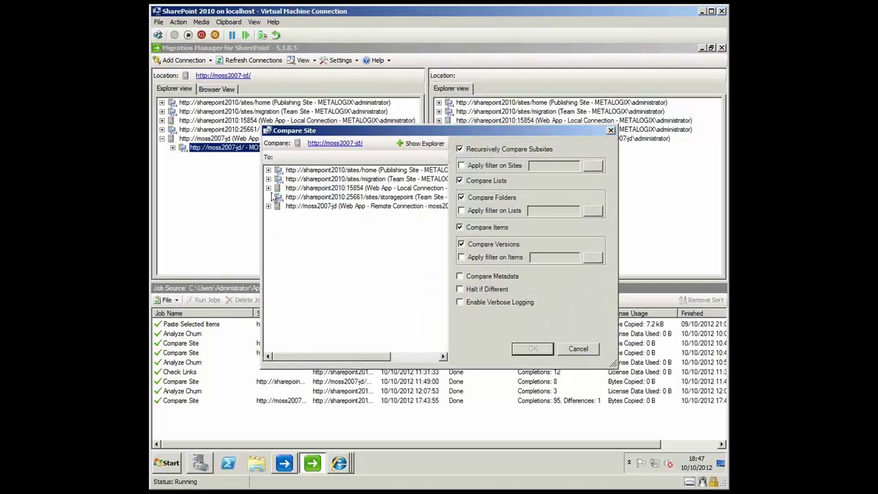
pyautogui.click(268, 188)
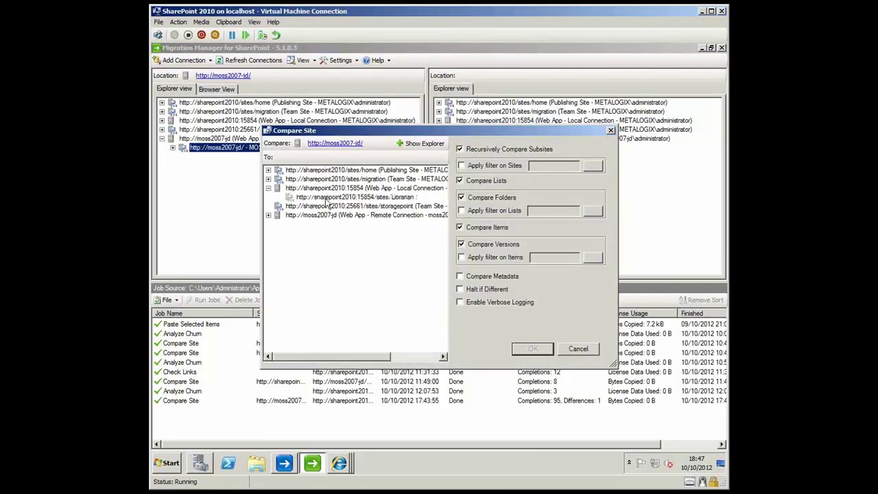
pyautogui.click(326, 199)
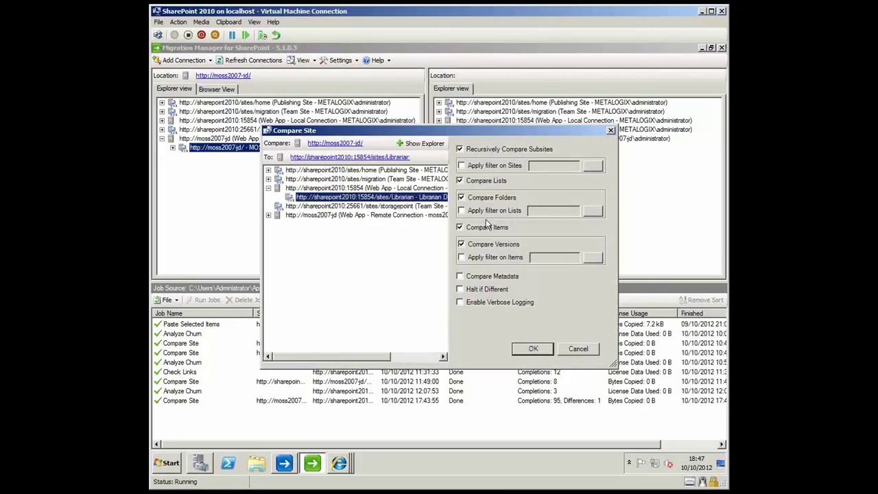
pyautogui.click(461, 276)
pyautogui.click(567, 350)
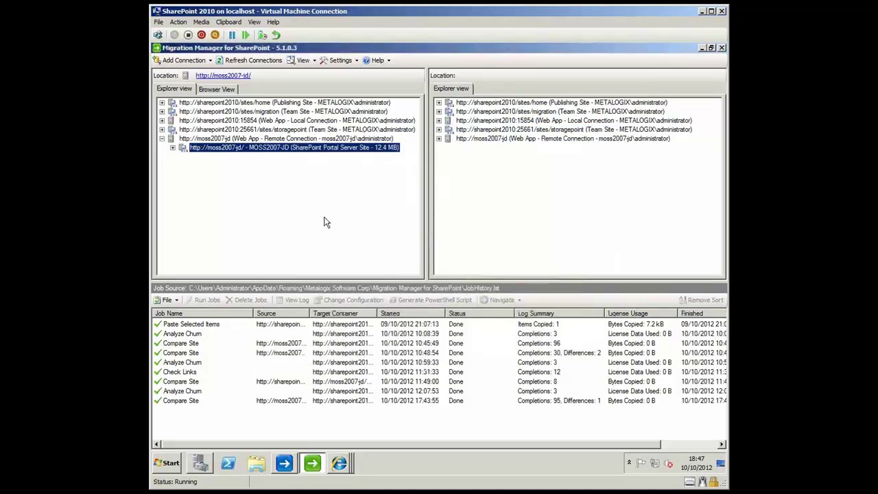
# Examine the churn analysis settings for the moss2007-jd site, including the start date choice, and cancel without running.
pyautogui.rightClick(285, 152)
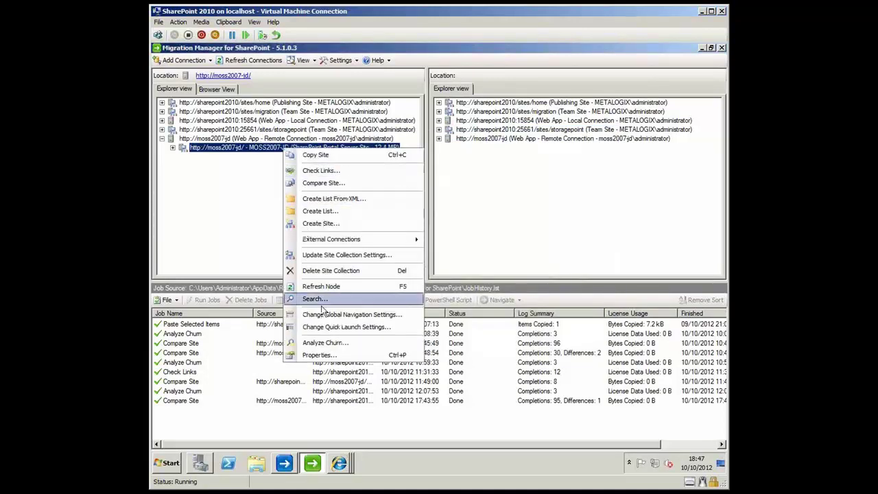
pyautogui.click(326, 343)
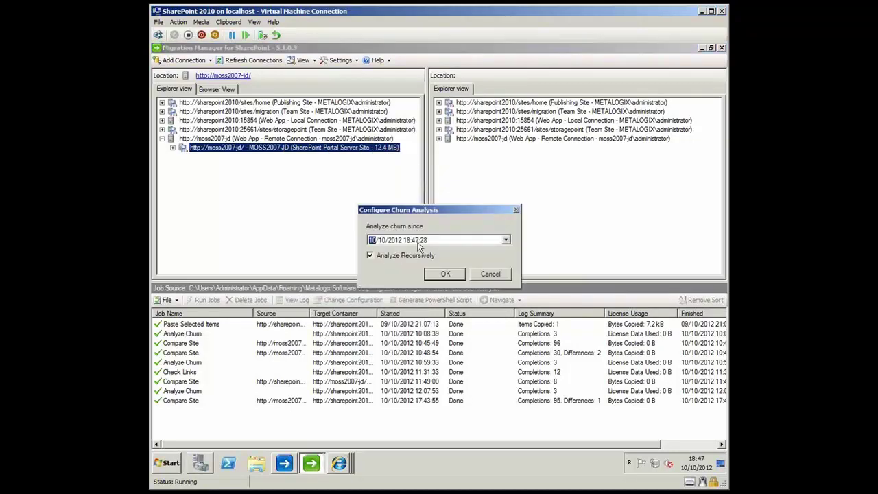
pyautogui.click(506, 241)
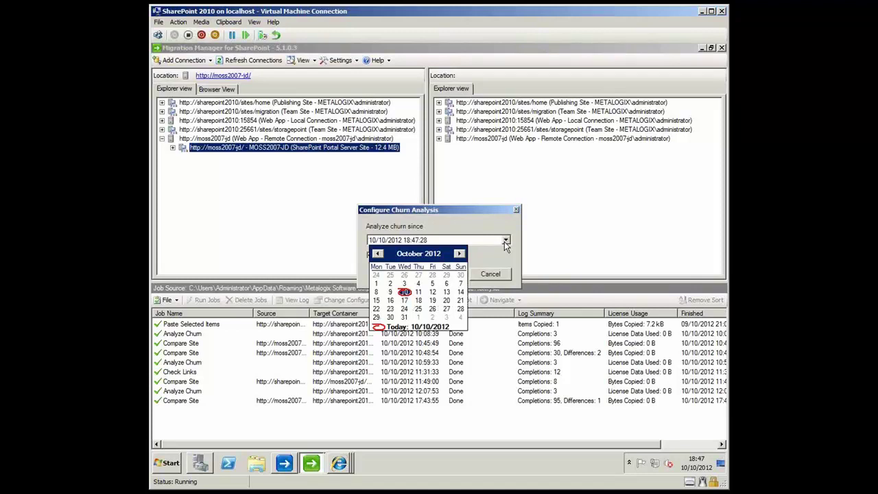
pyautogui.click(505, 275)
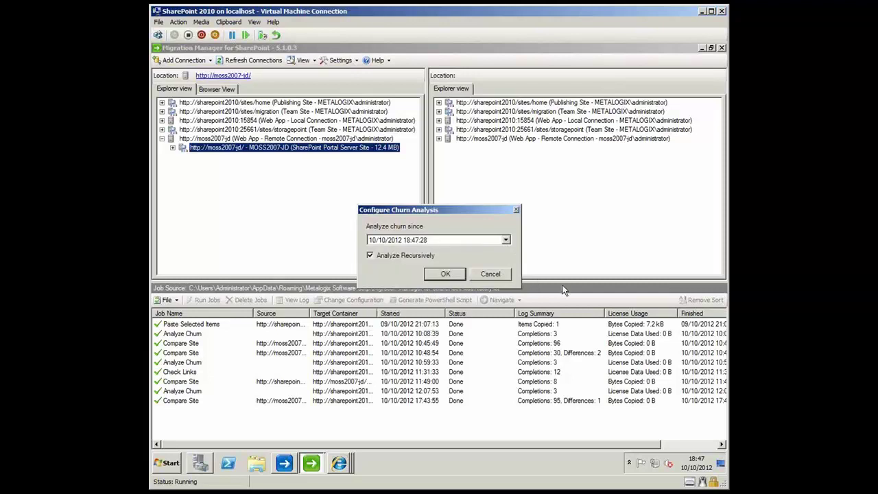
pyautogui.click(508, 274)
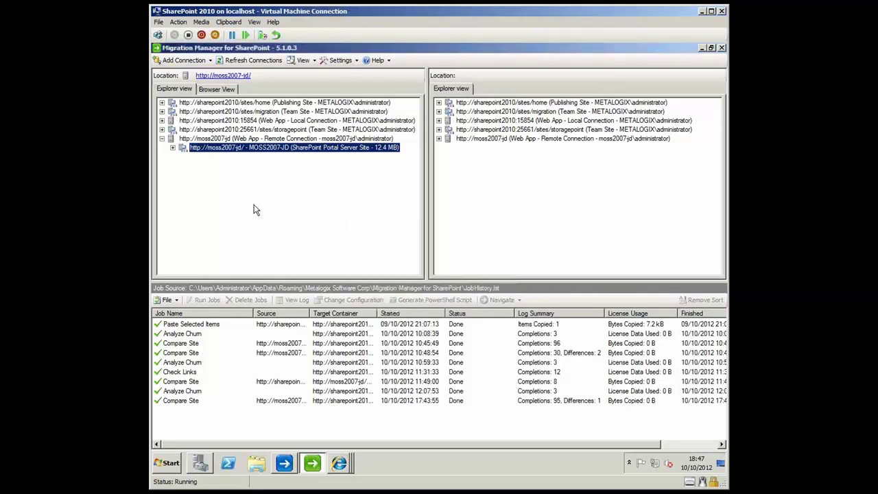
# Copy the moss2007-jd site and paste it onto the sharepoint2010:25661/sites/storagepoint team site, choosing Full Copy as the migration mode.
pyautogui.rightClick(229, 150)
pyautogui.click(248, 158)
pyautogui.click(438, 129)
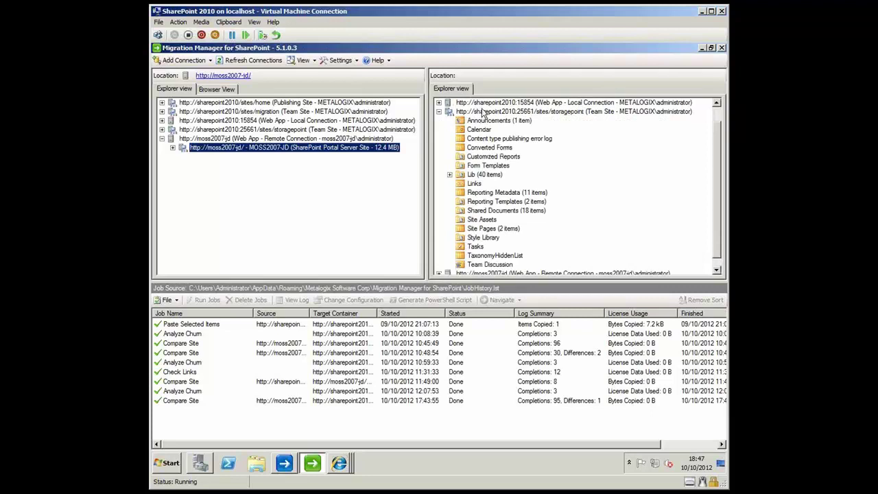
pyautogui.rightClick(483, 112)
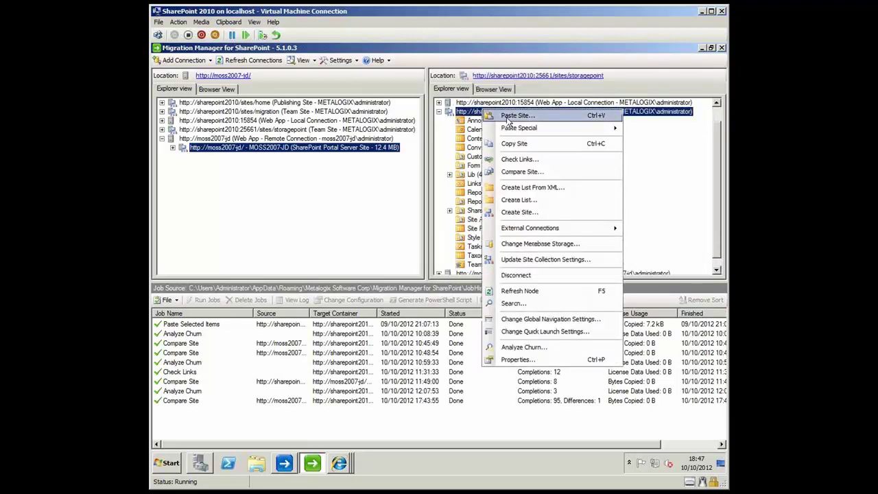
pyautogui.moveTo(511, 132)
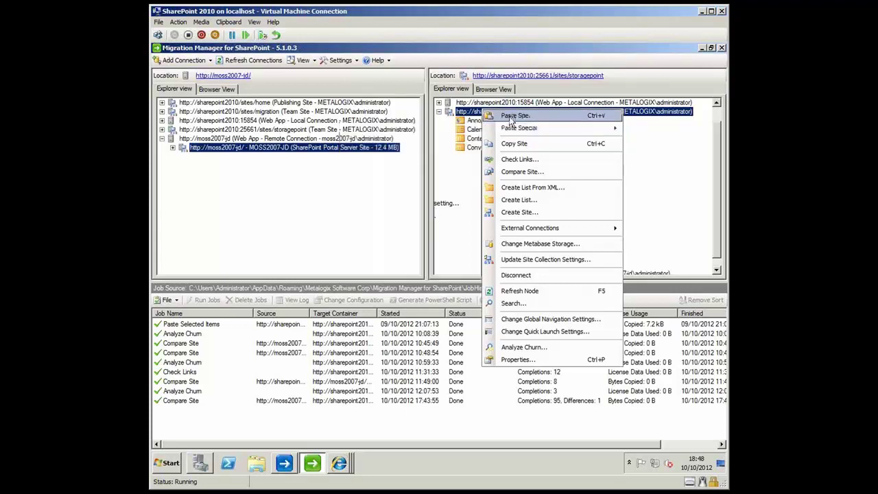
pyautogui.click(511, 116)
pyautogui.click(486, 276)
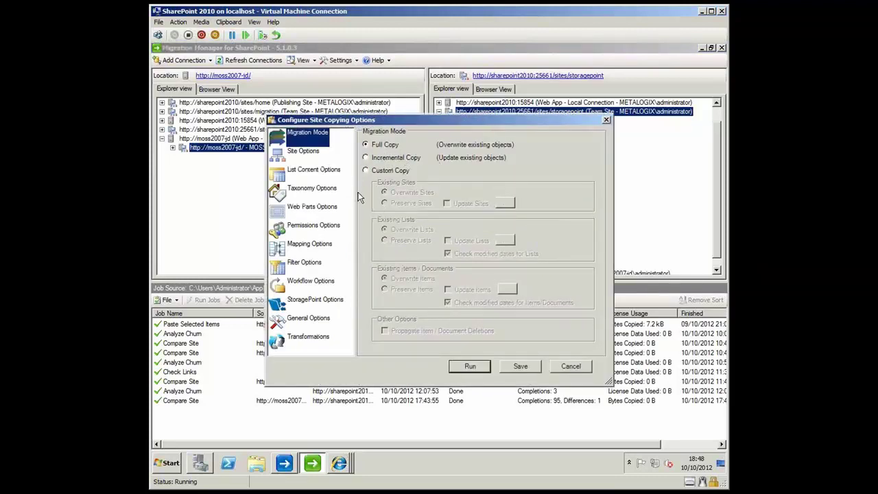
pyautogui.click(368, 171)
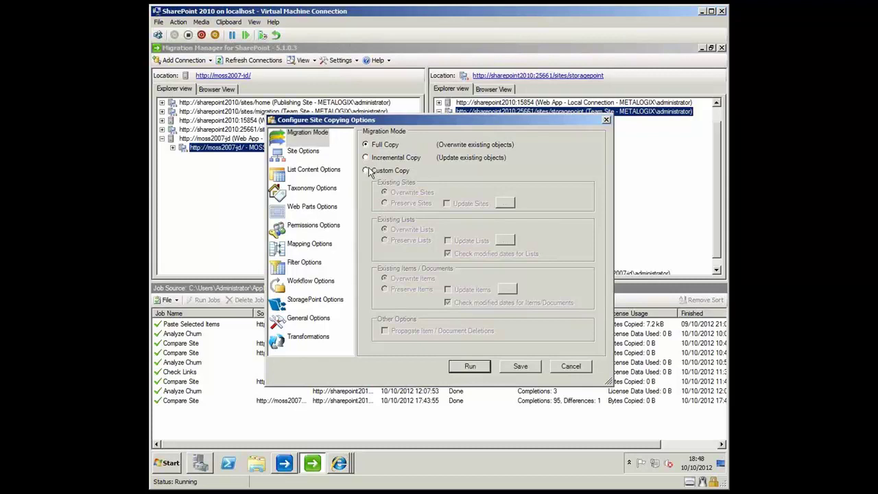
pyautogui.click(365, 144)
# Enable the taxonomy option Transform specified list and fields, and view its managed metadata configuration without adding a rule.
pyautogui.click(317, 195)
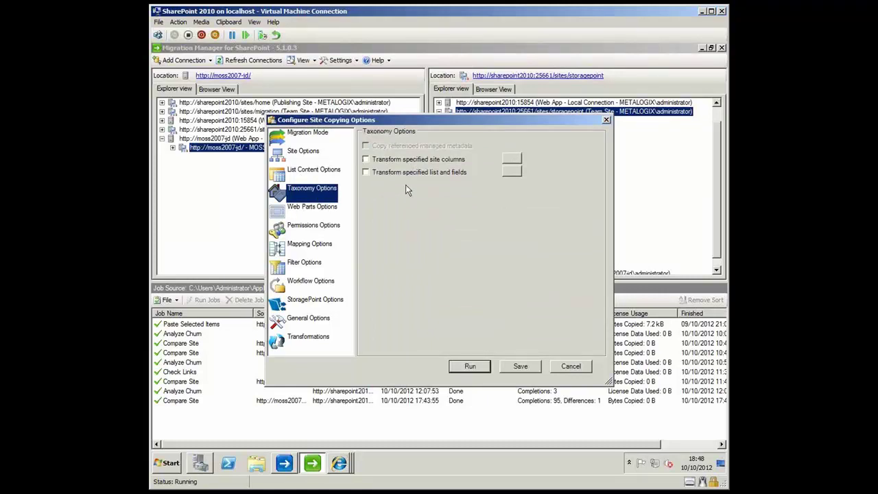
pyautogui.click(460, 225)
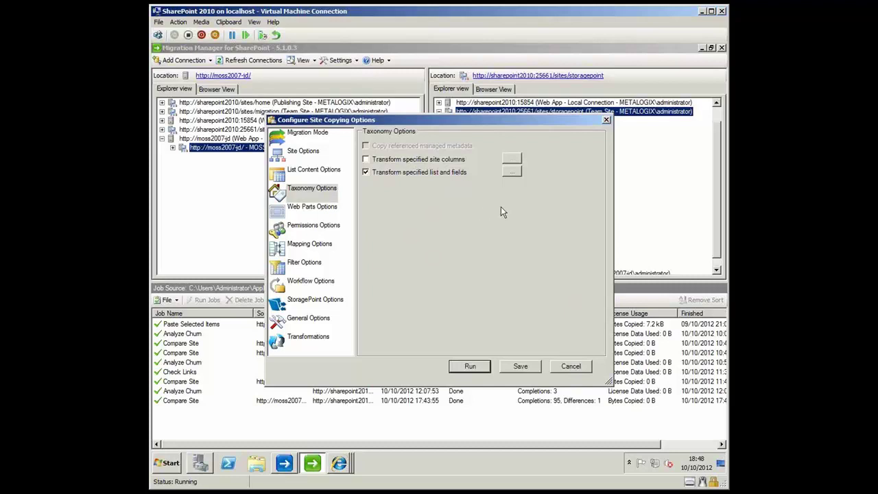
pyautogui.click(513, 174)
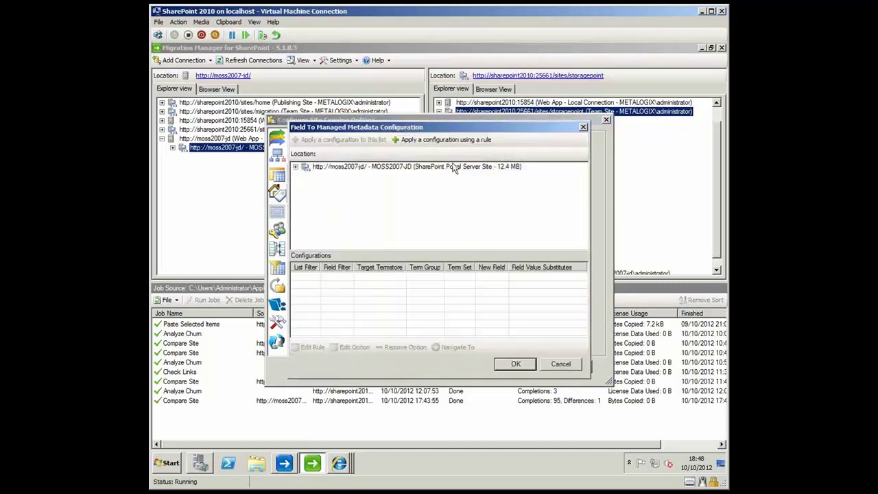
pyautogui.click(564, 366)
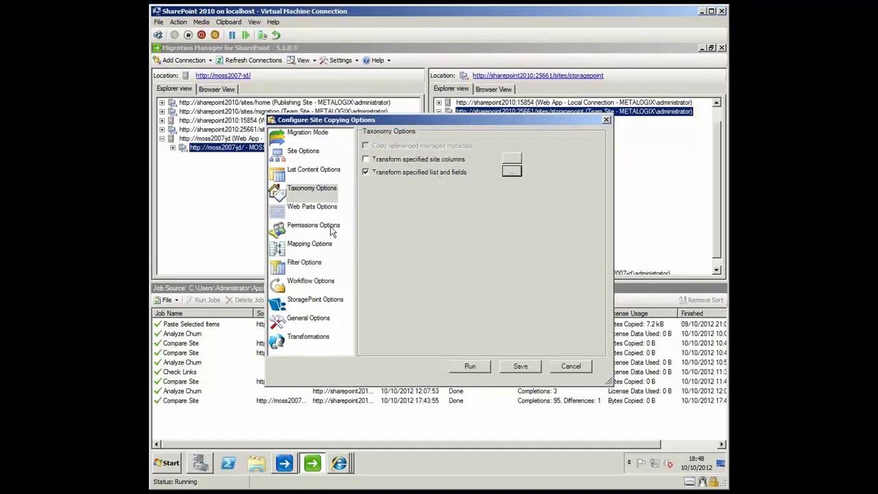
# View the workflow options, choose adding documents directly to StoragePoint if an endpoint is configured, and cancel the site copy.
pyautogui.click(311, 282)
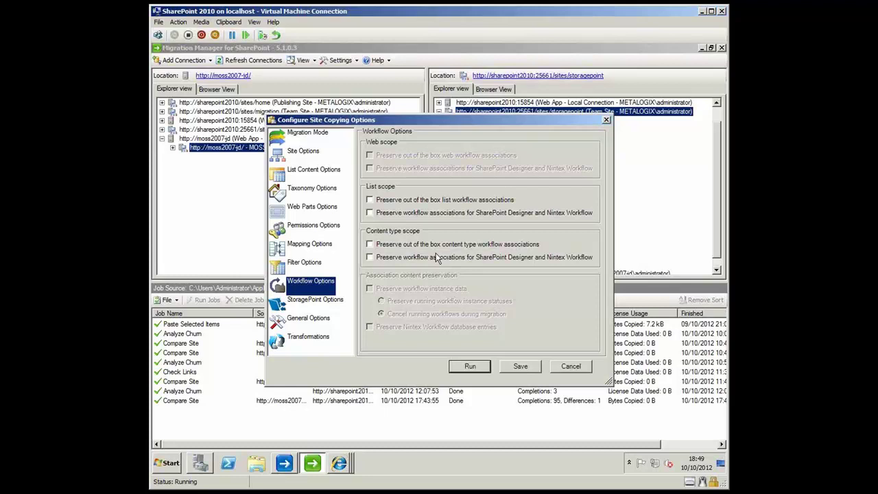
pyautogui.click(328, 302)
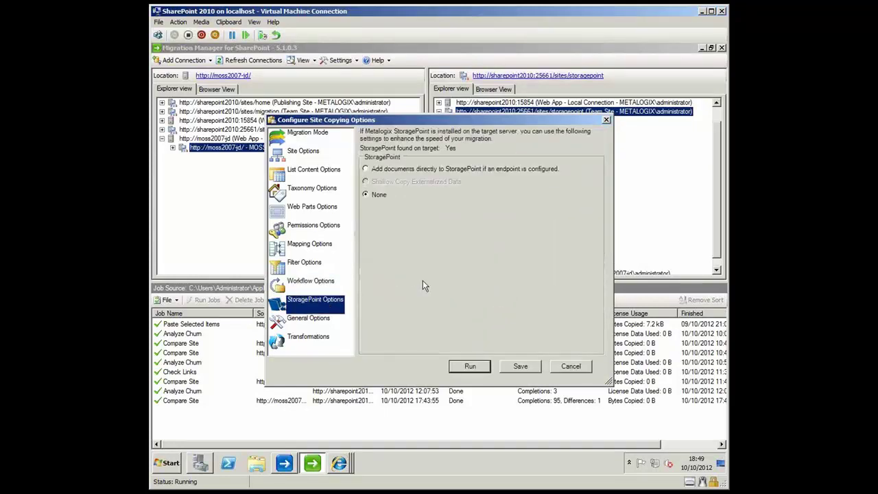
pyautogui.click(367, 171)
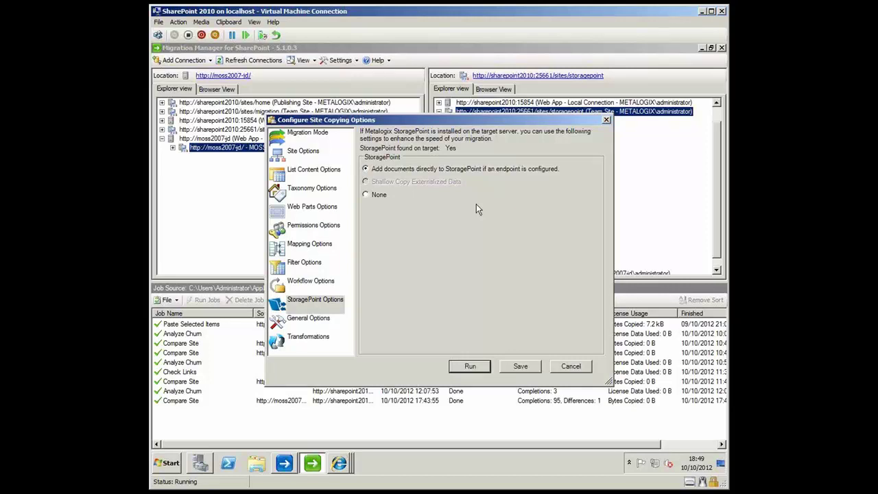
pyautogui.click(570, 366)
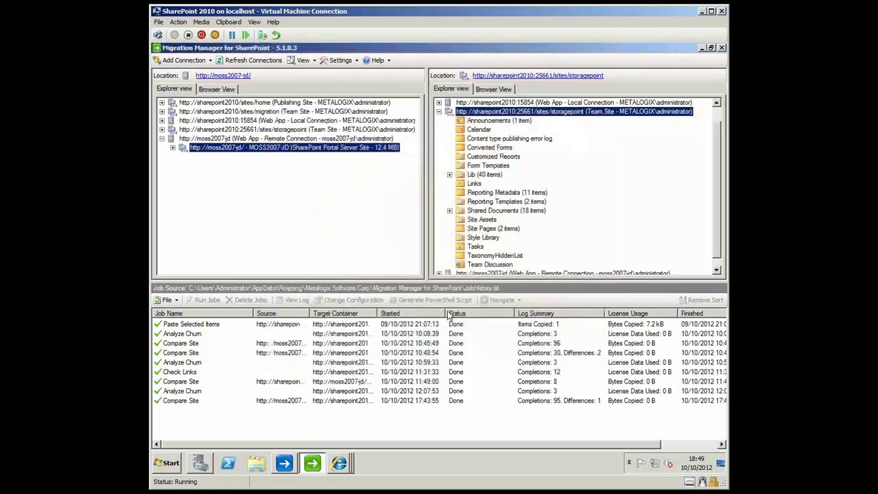
# Switch to Migration Manager for SharePoint - File Share Edition.
pyautogui.click(411, 383)
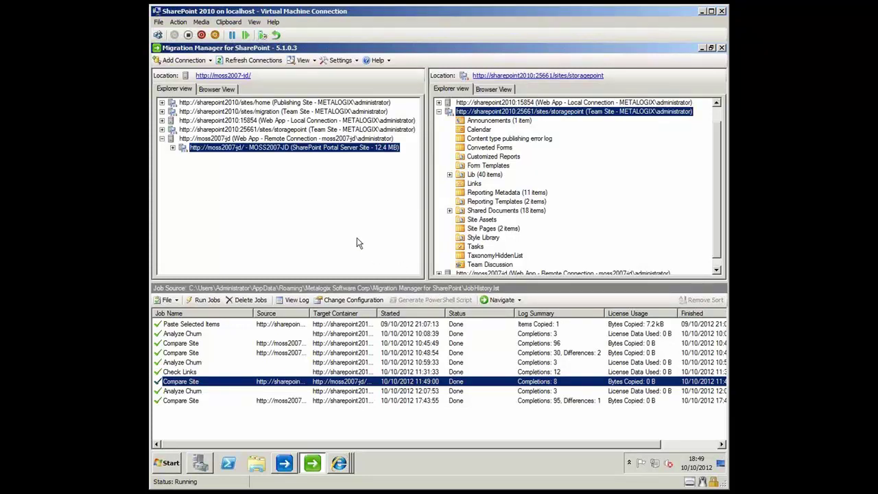
pyautogui.click(700, 46)
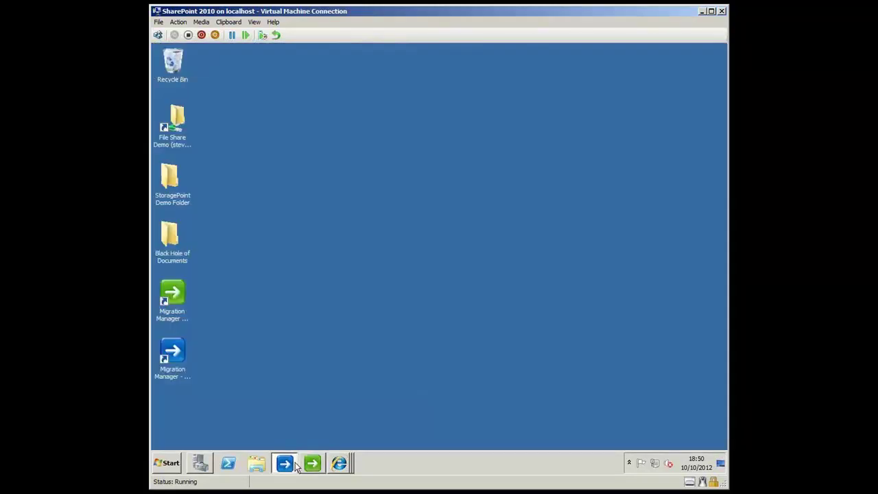
pyautogui.click(295, 465)
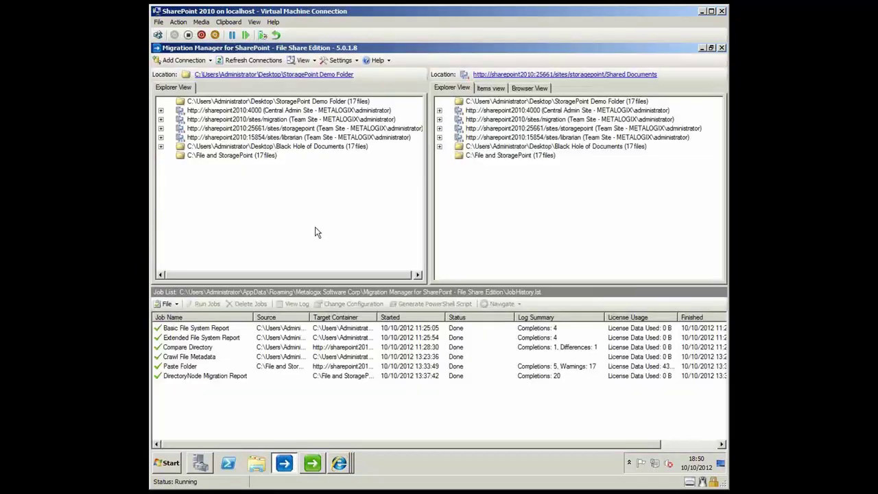
# Examine the actions available for the Black Hole of Documents source folder, including reporting, without running any.
pyautogui.rightClick(231, 151)
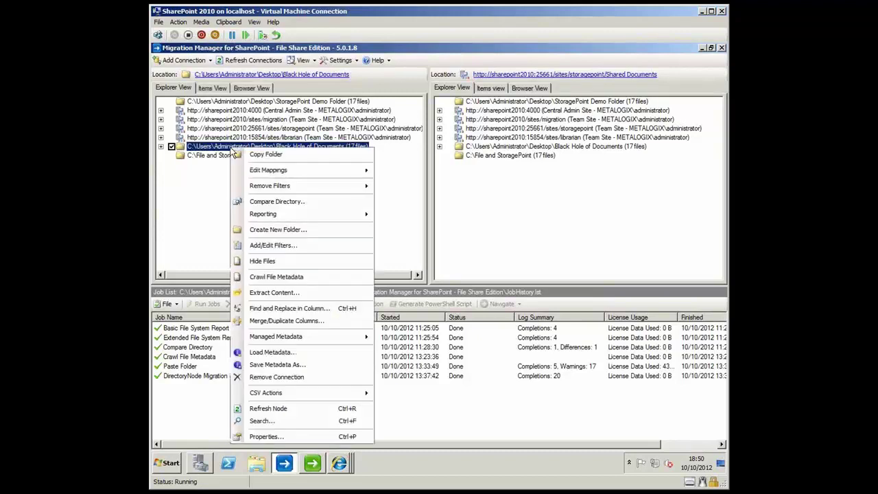
pyautogui.moveTo(364, 216)
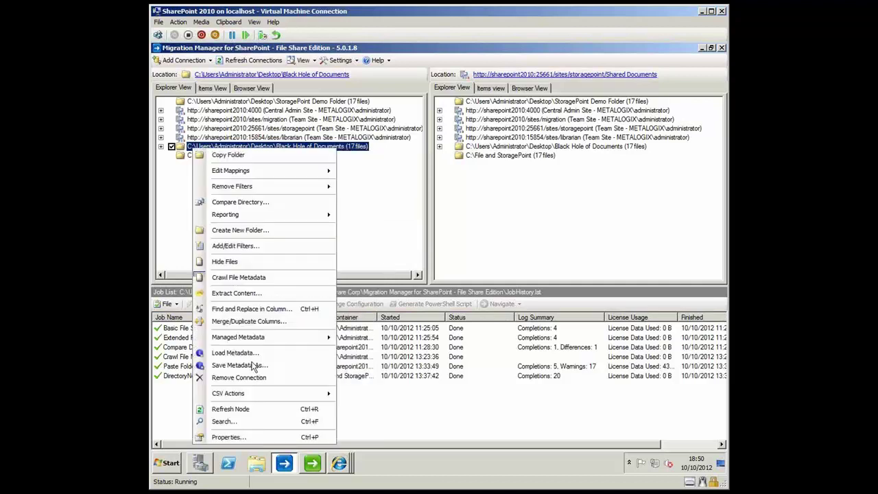
pyautogui.press('Escape')
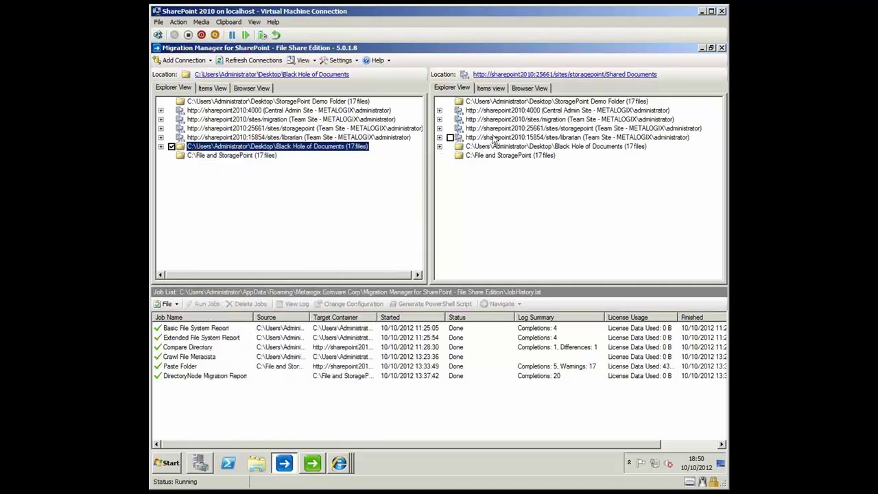
# Open the settings for pasting a folder onto the sharepoint2010:15854/sites/librarian team site, examine its StoragePoint options, and cancel.
pyautogui.rightClick(493, 139)
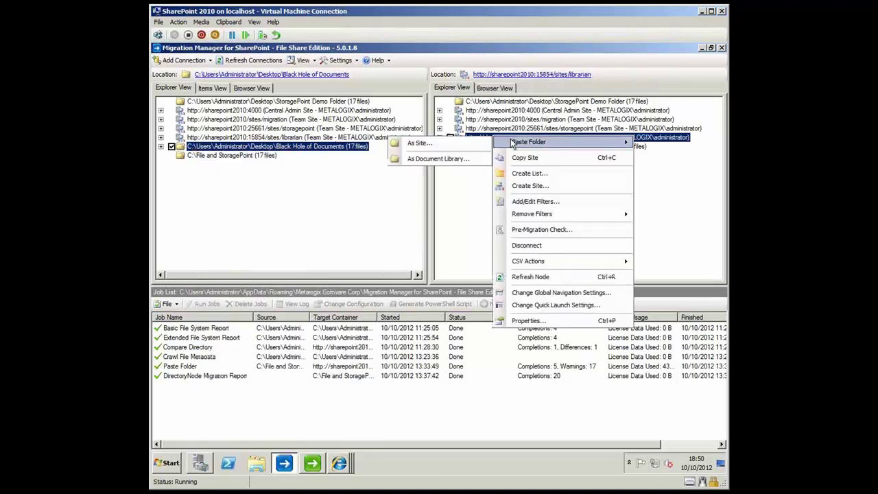
pyautogui.click(474, 142)
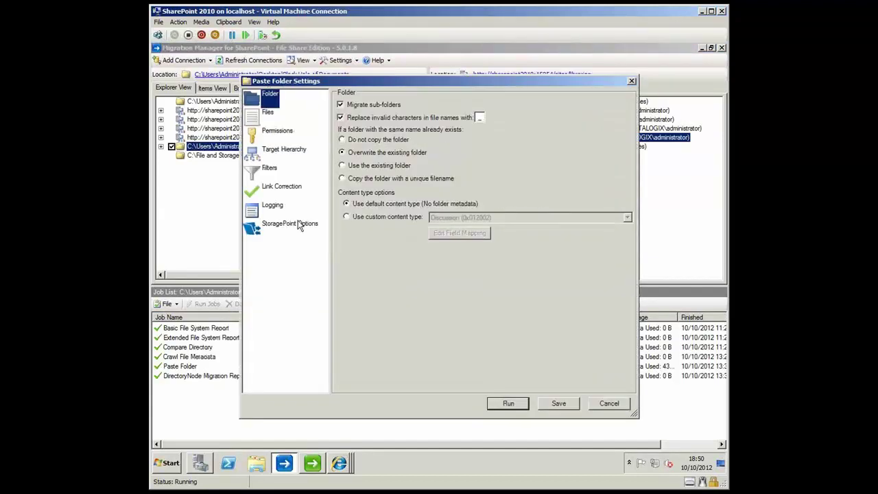
pyautogui.click(295, 224)
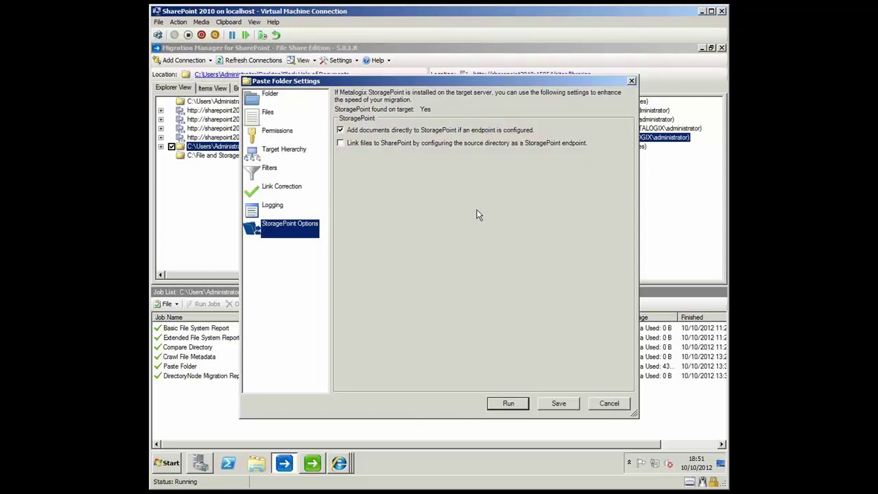
pyautogui.click(609, 405)
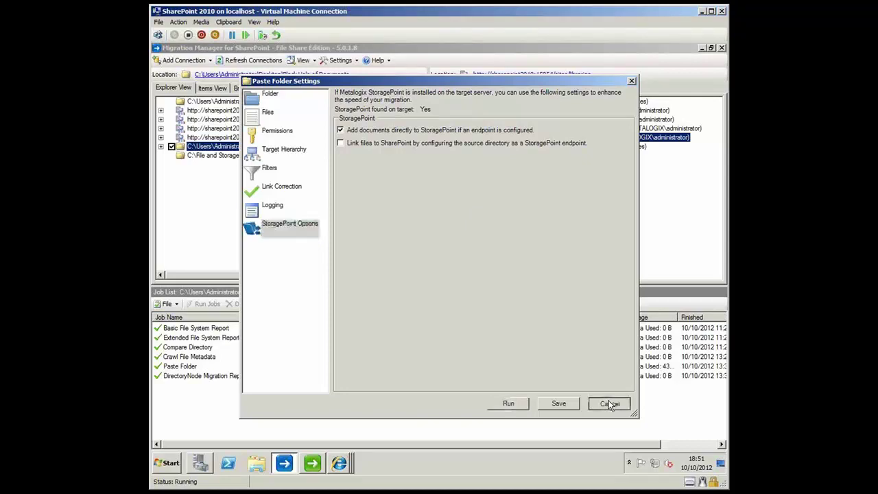